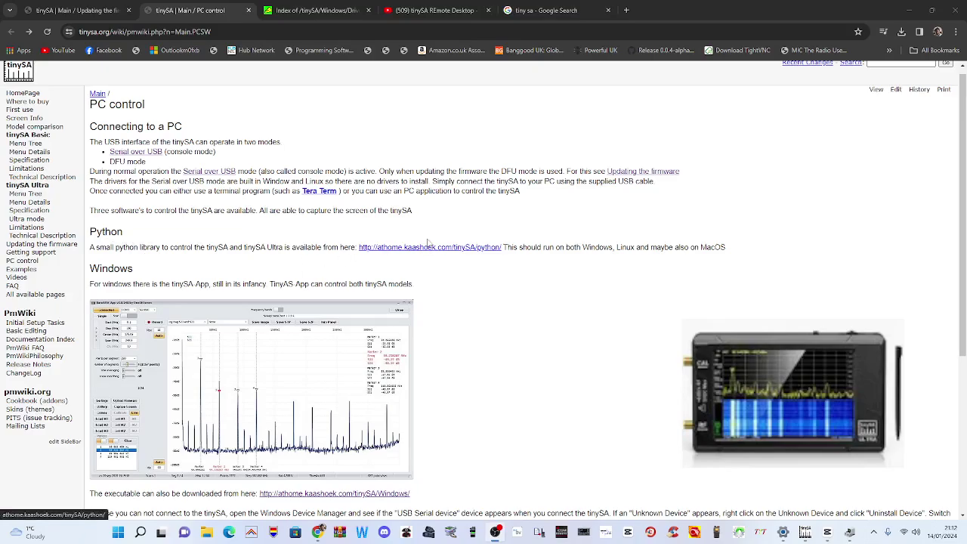
- Scroll the tinySA wiki PC control page down to the Windows section and its Device Manager screenshot
scroll(413, 226, "down", 2)
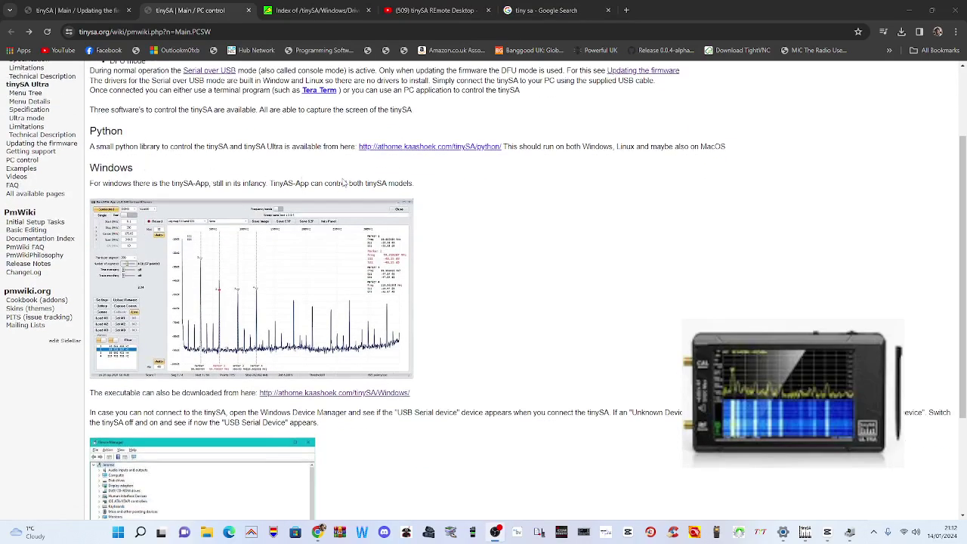
scroll(425, 248, "down", 2)
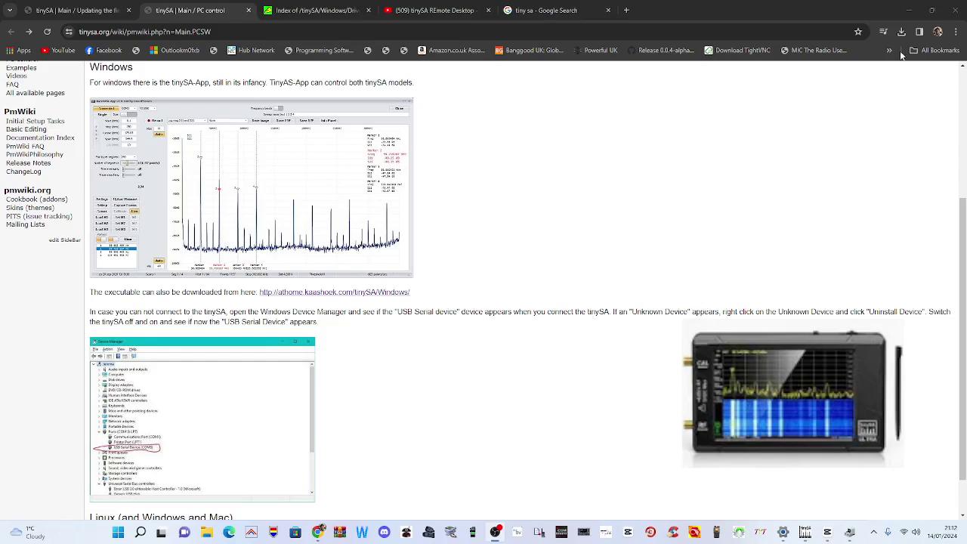
- Minimize Chrome, maximize tinySA-App, and move the screen-capture window toward the chart's bottom middle
left_click(909, 13)
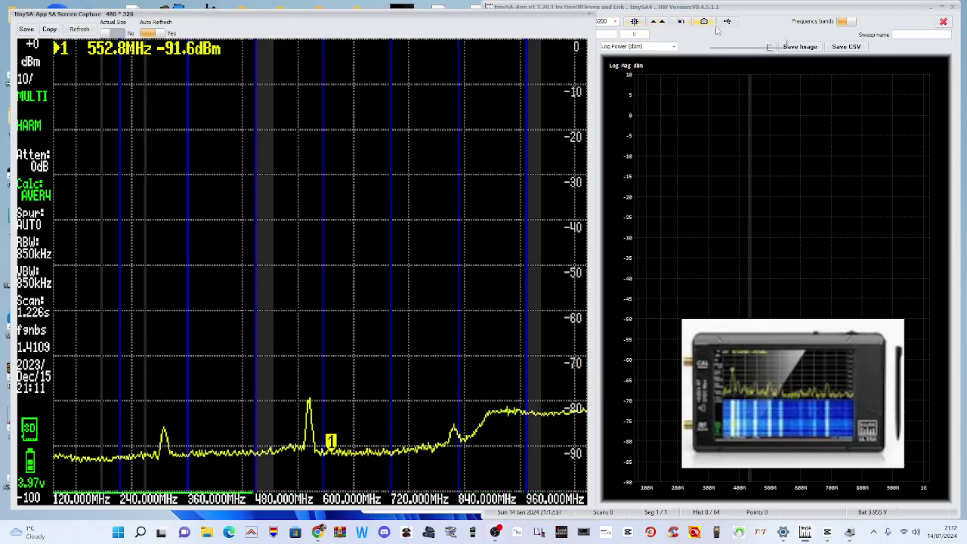
double_click(756, 13)
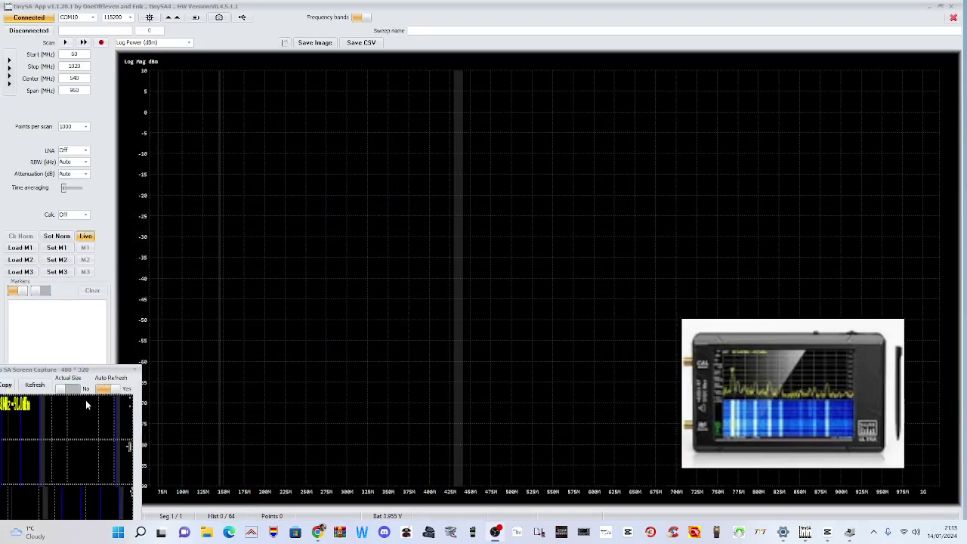
left_click_drag(78, 374, 273, 338)
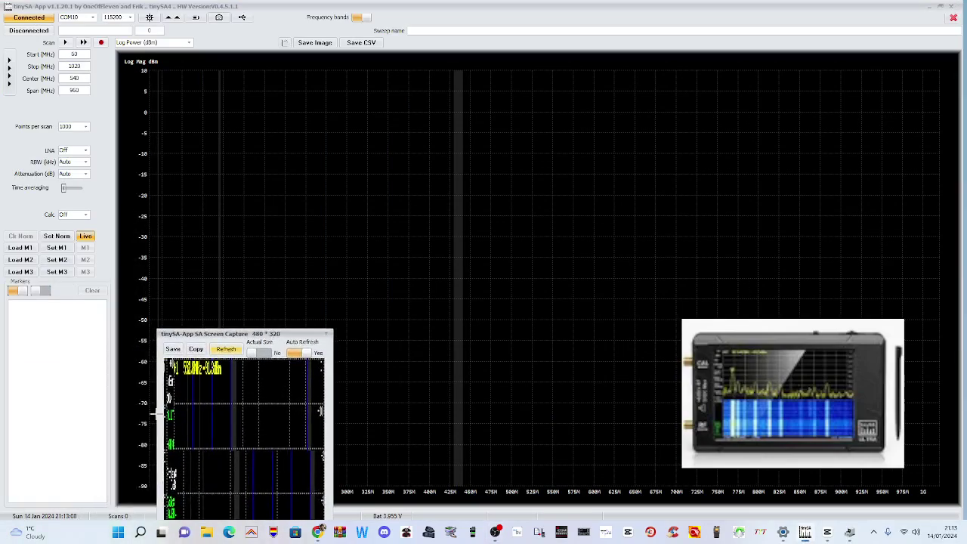
- Open Device Manager from the Win+X menu and expand Ports (COM & LPT)
right_click(119, 534)
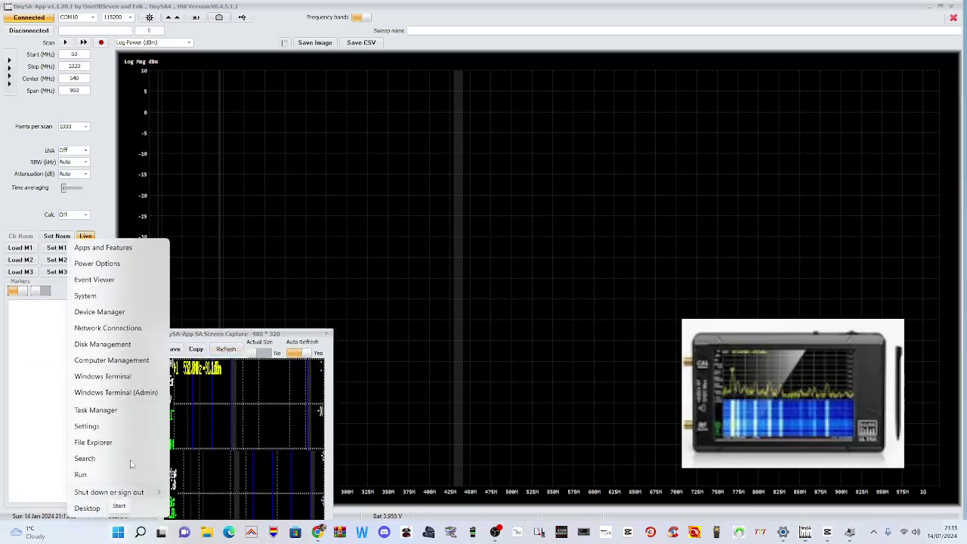
left_click(99, 318)
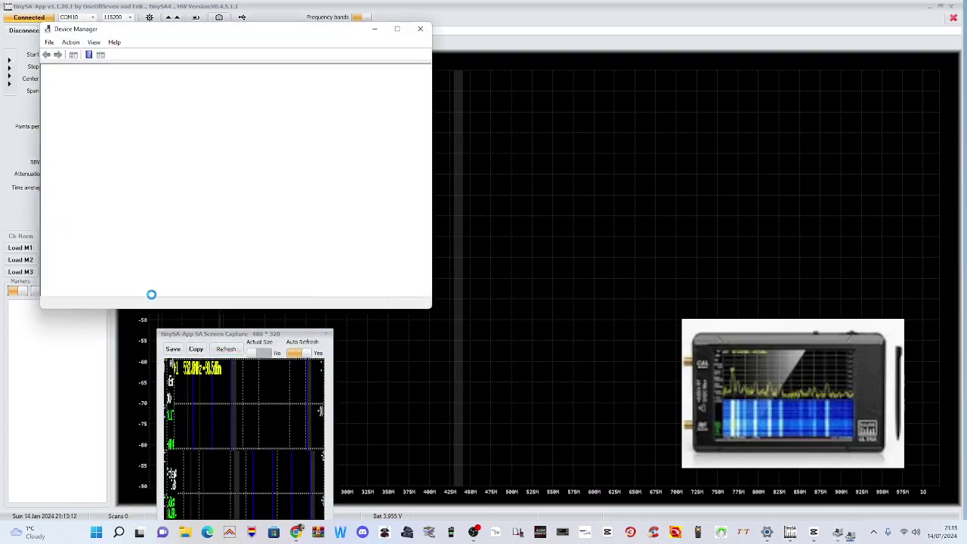
double_click(106, 187)
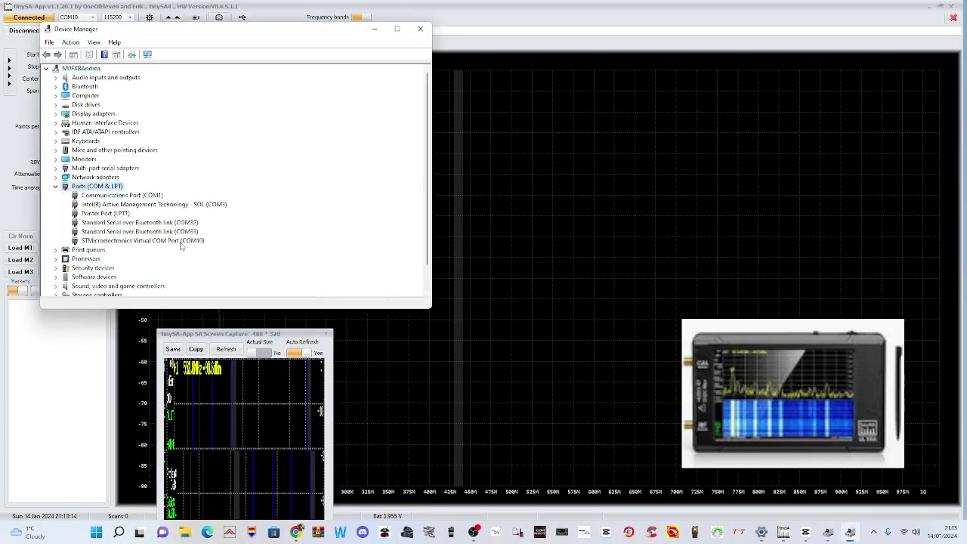
- Check the STMicroelectronics COM10 port settings (115200 bits per second), then close Properties and Device Manager
left_click(121, 241)
right_click(130, 242)
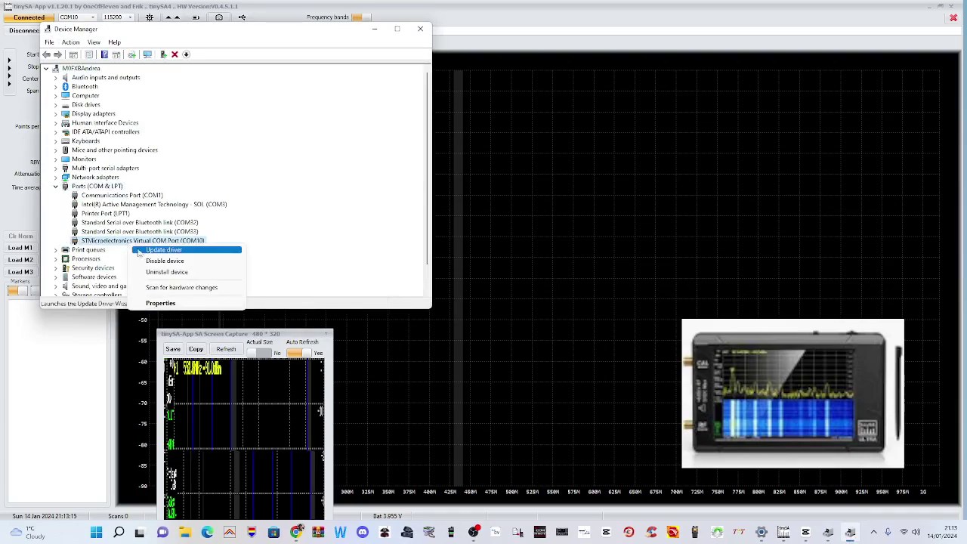
left_click(181, 303)
left_click(186, 75)
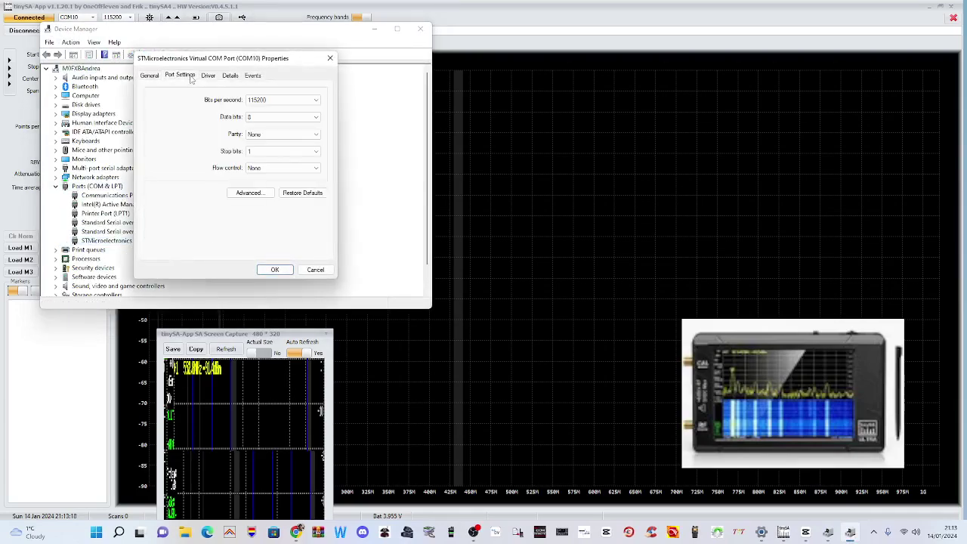
left_click(330, 59)
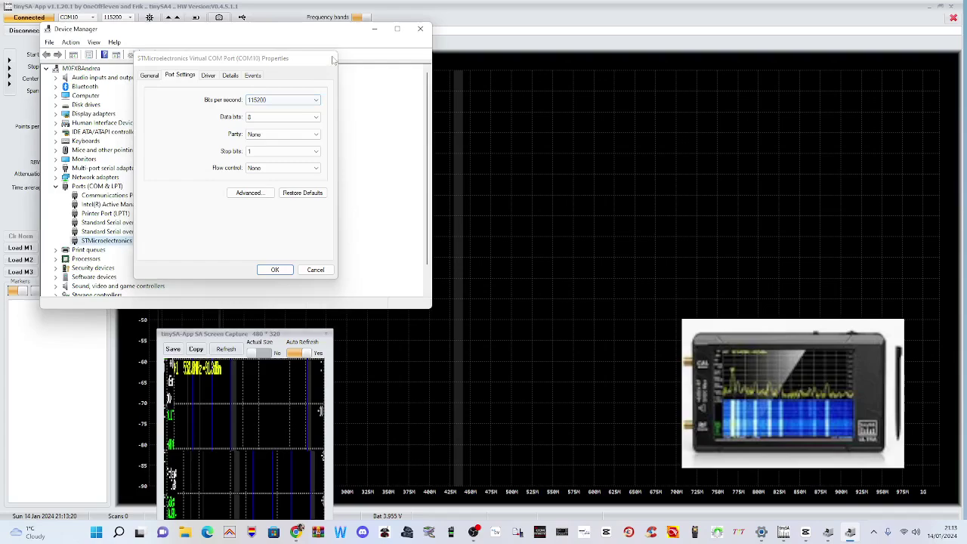
left_click(421, 30)
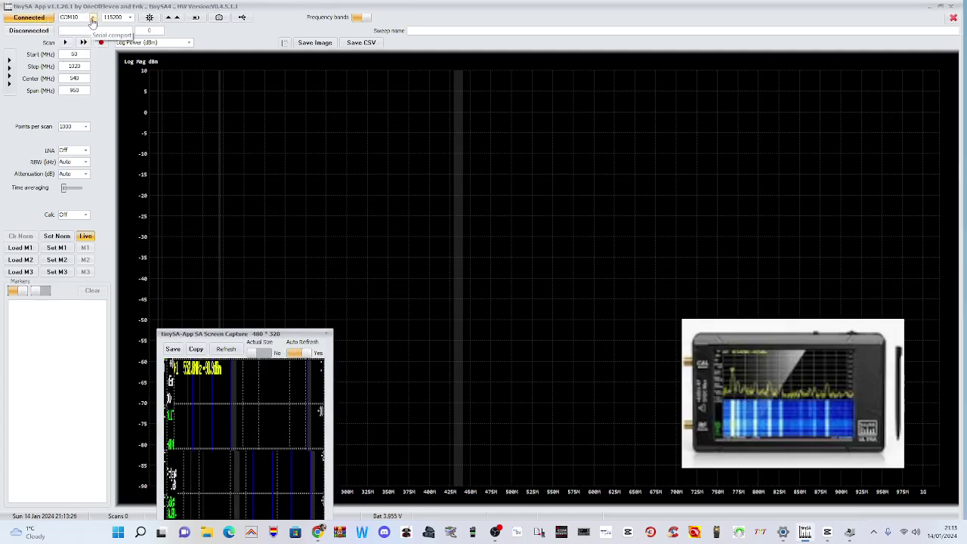
- Connect tinySA-App to the tinySA on COM10 and drag the screen-capture window higher
left_click(22, 22)
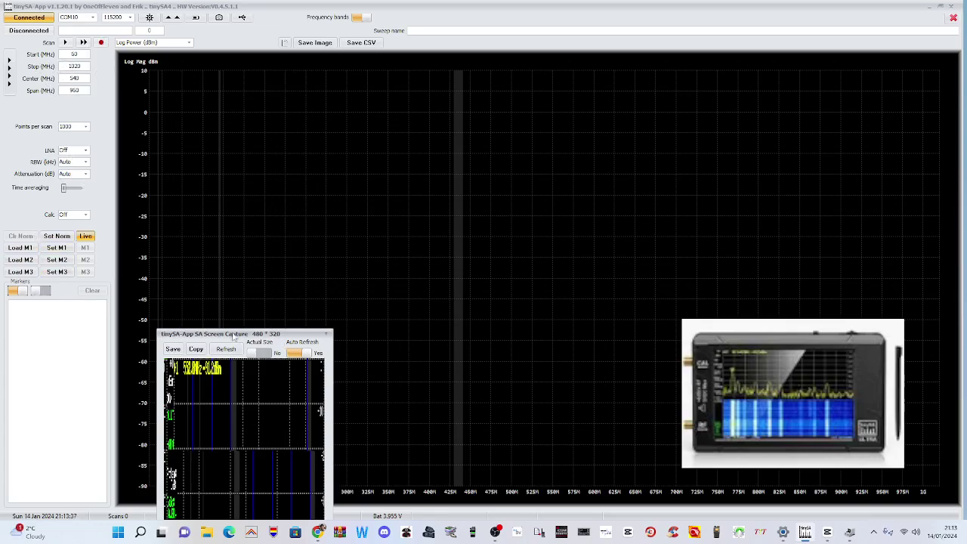
left_click_drag(234, 337, 272, 141)
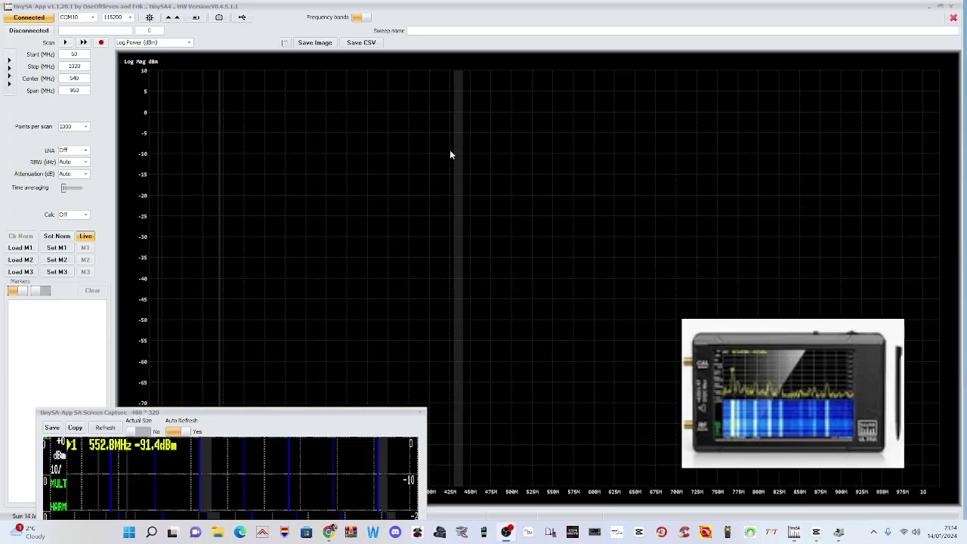
- Move the screen-capture window up over the chart, widen it, and open the tinySA main menu
left_click(219, 18)
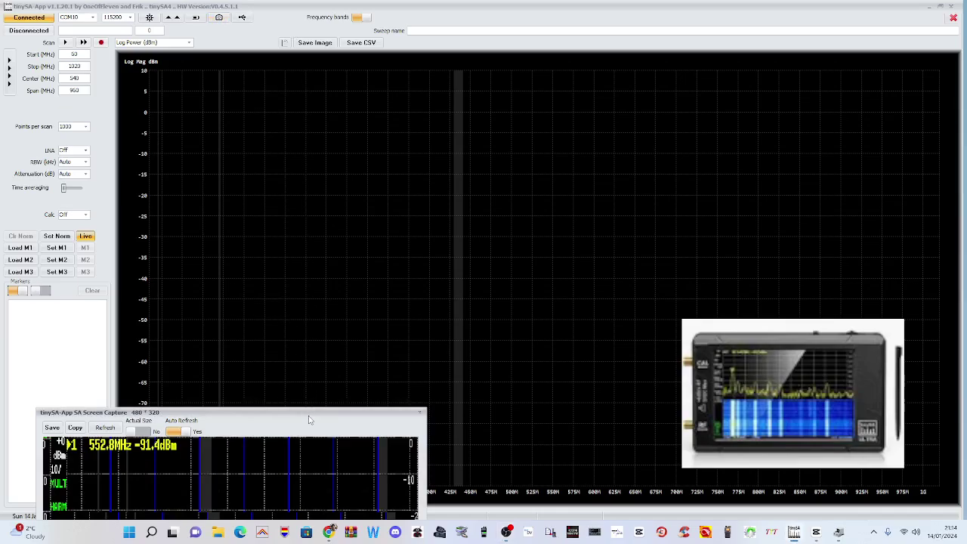
mouse_move(309, 420)
left_mouse_down()
mouse_move(291, 161)
mouse_move(301, 100)
left_mouse_up()
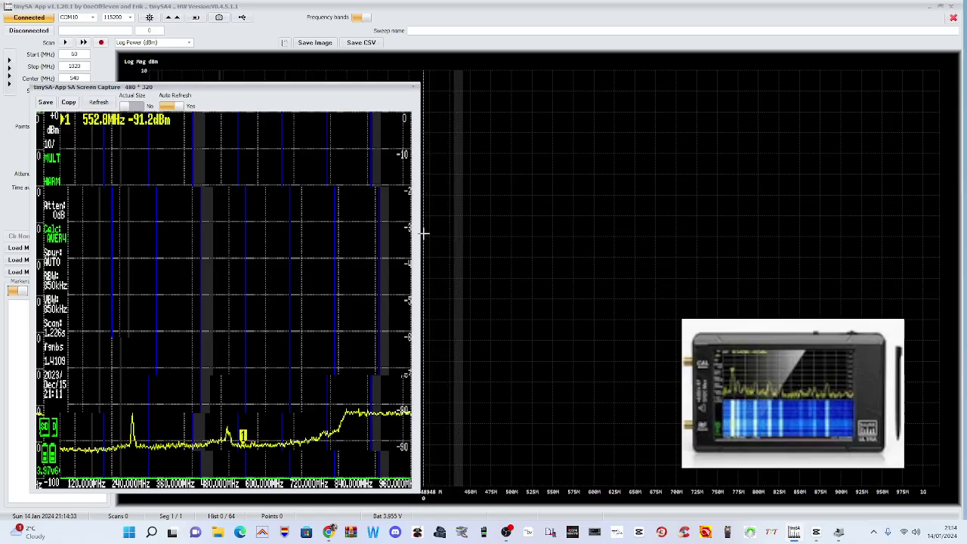
left_click_drag(422, 234, 715, 243)
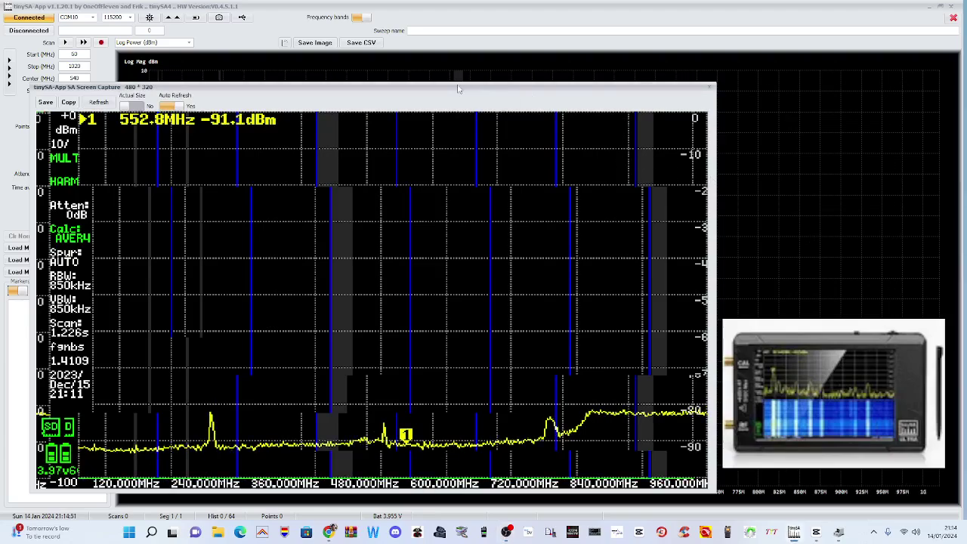
mouse_move(456, 87)
left_mouse_down()
mouse_move(513, 89)
mouse_move(474, 72)
left_mouse_up()
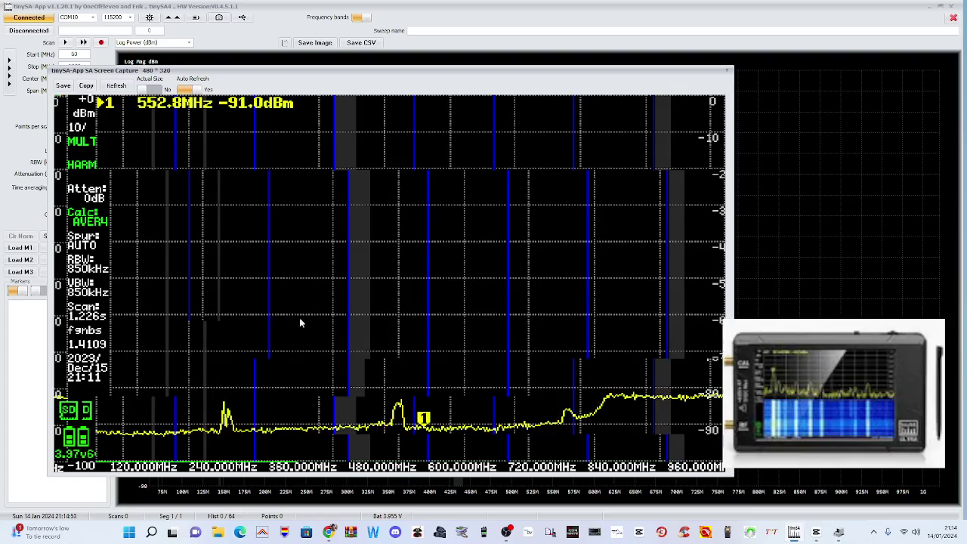
left_click(610, 263)
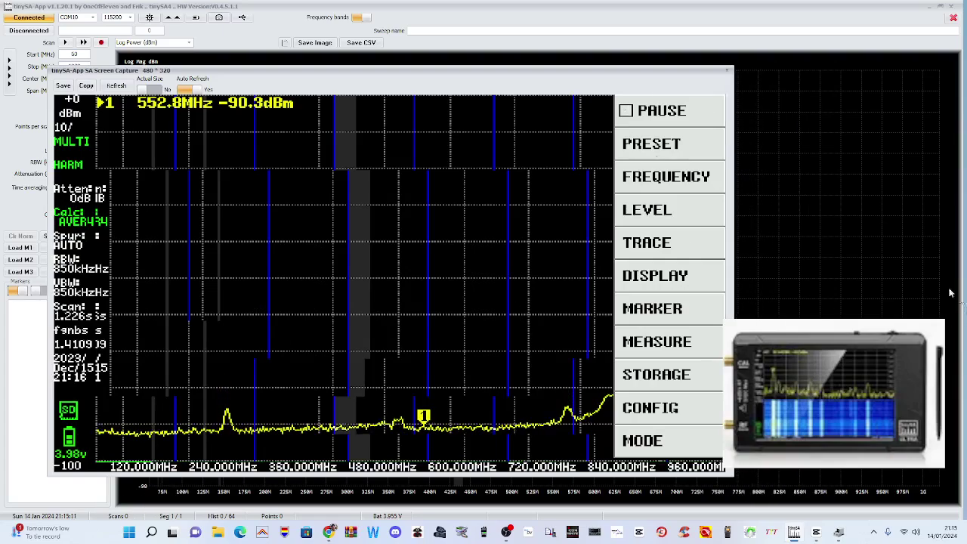
- Enter 144 MHz as the start frequency through FREQUENCY > START on the mirrored keypad
left_click(680, 186)
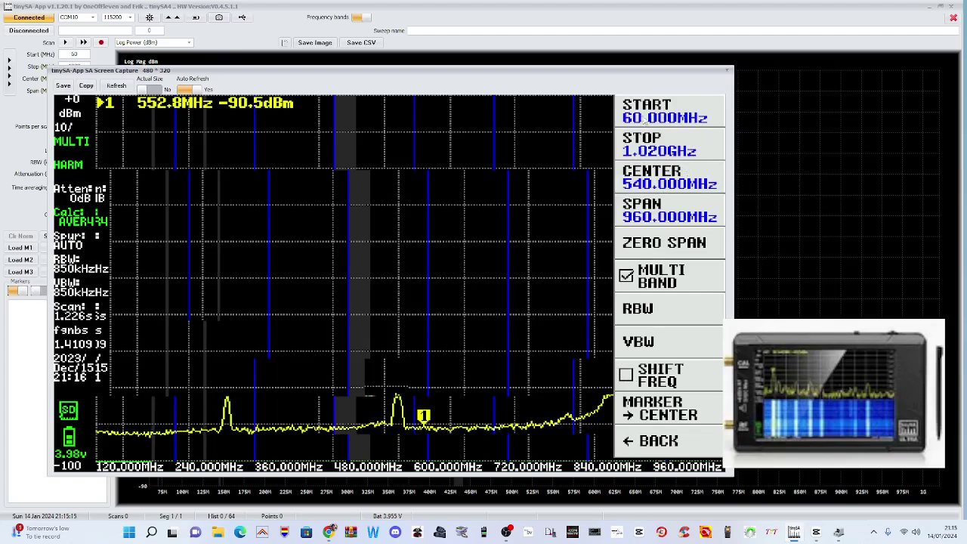
left_click(655, 121)
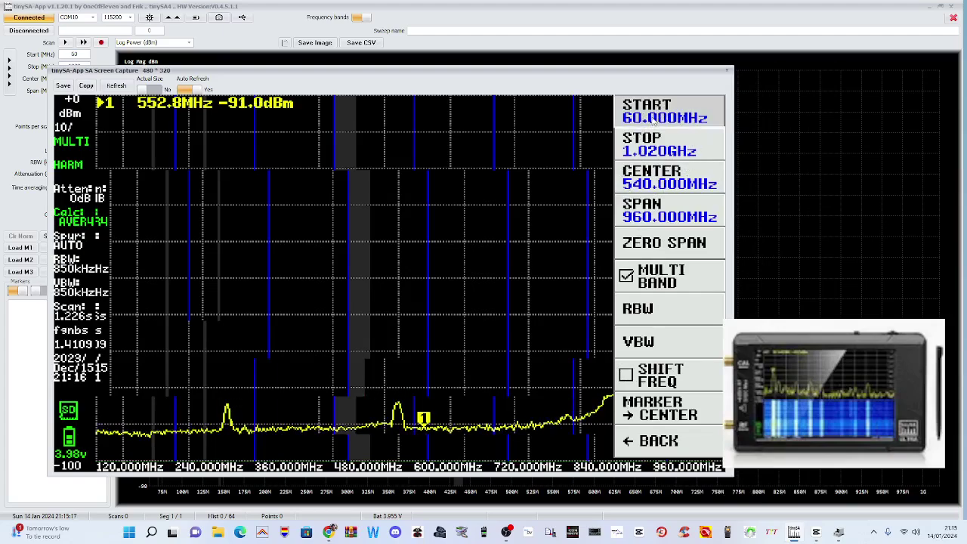
left_click(140, 321)
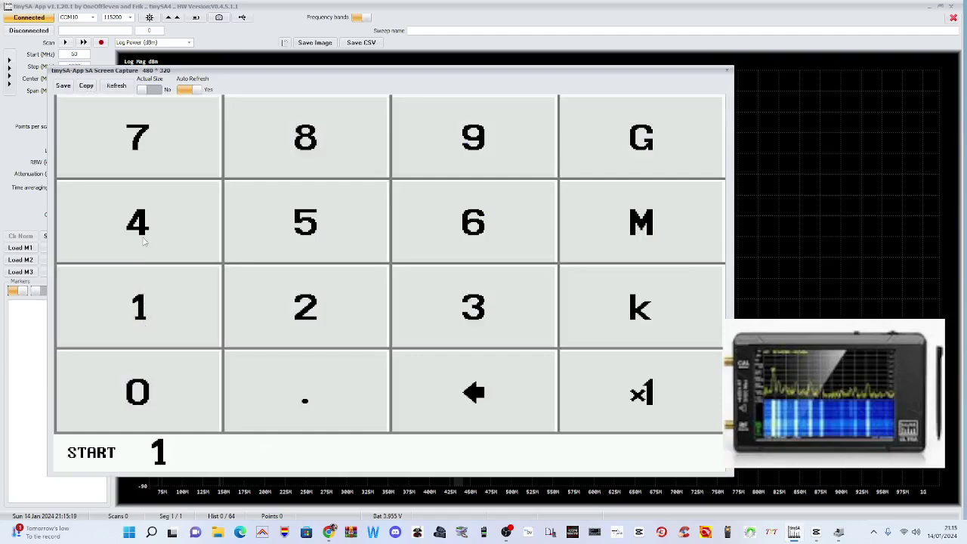
left_click(143, 238)
left_click(143, 238)
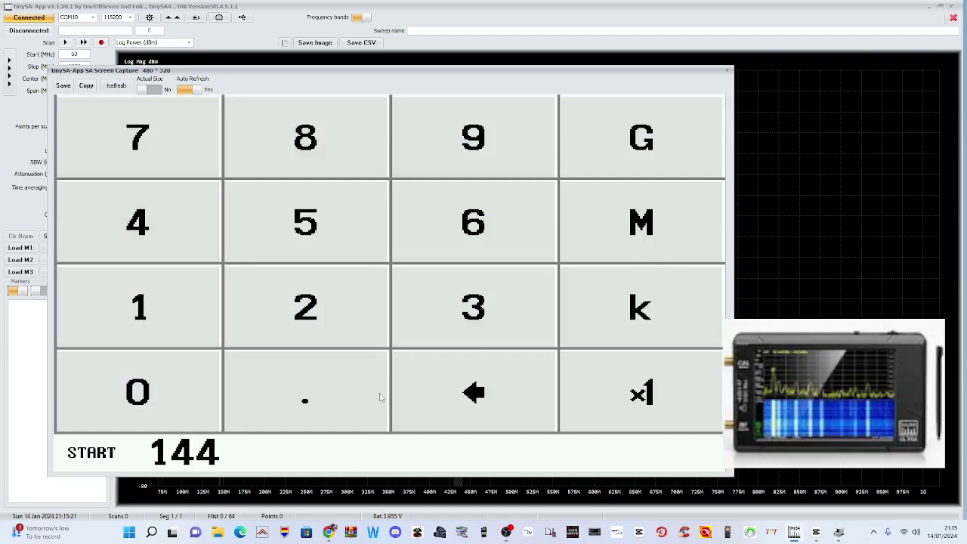
left_click(680, 234)
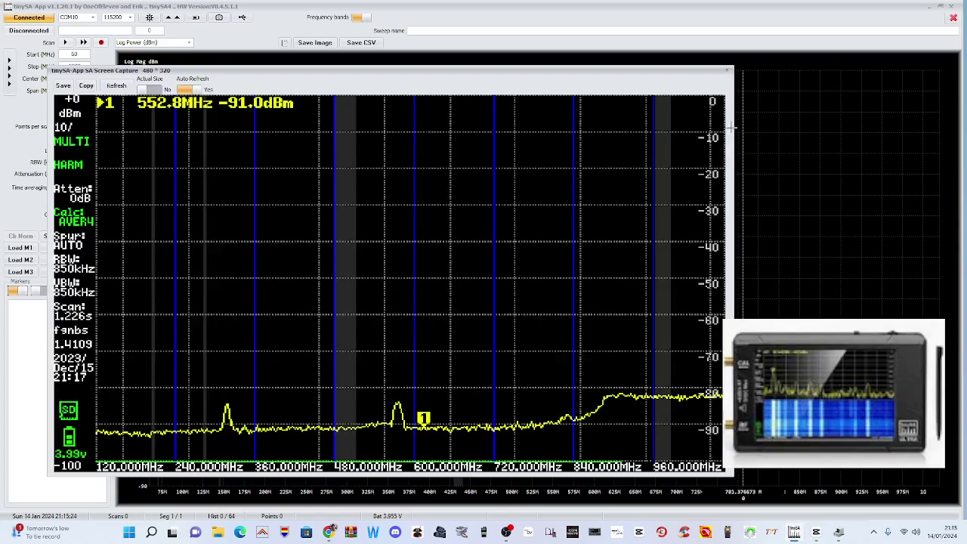
- Reopen FREQUENCY > START and re-enter 144 MHz as the start frequency
left_click(578, 179)
left_click(557, 179)
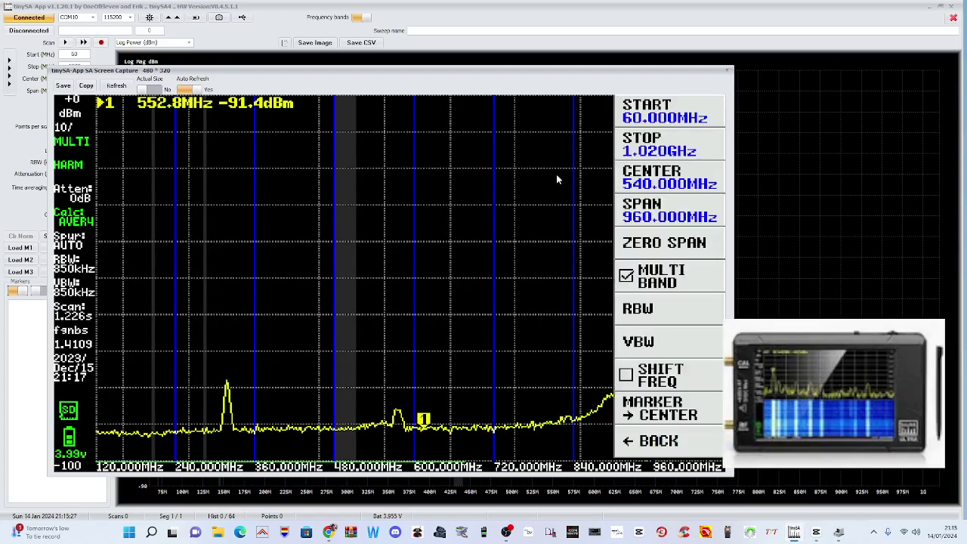
left_click(648, 118)
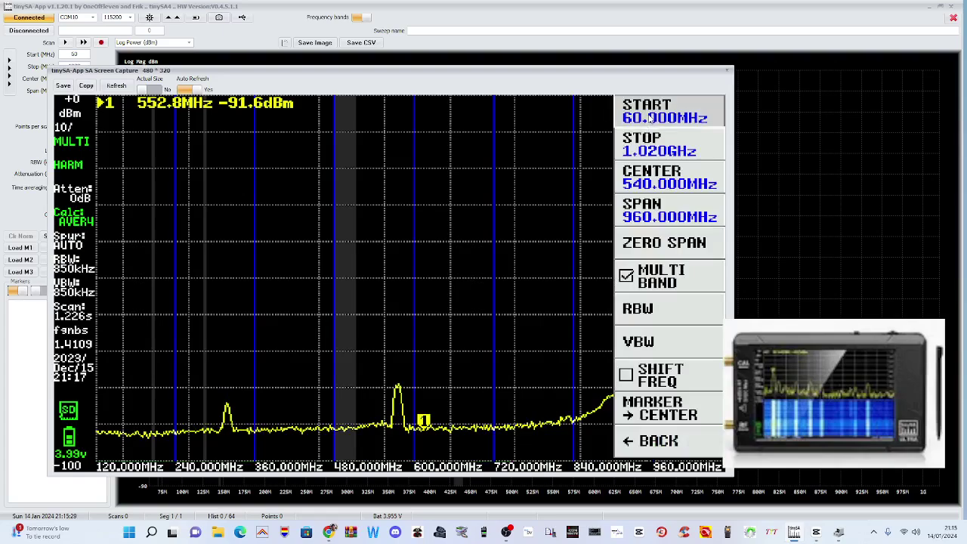
left_click(130, 315)
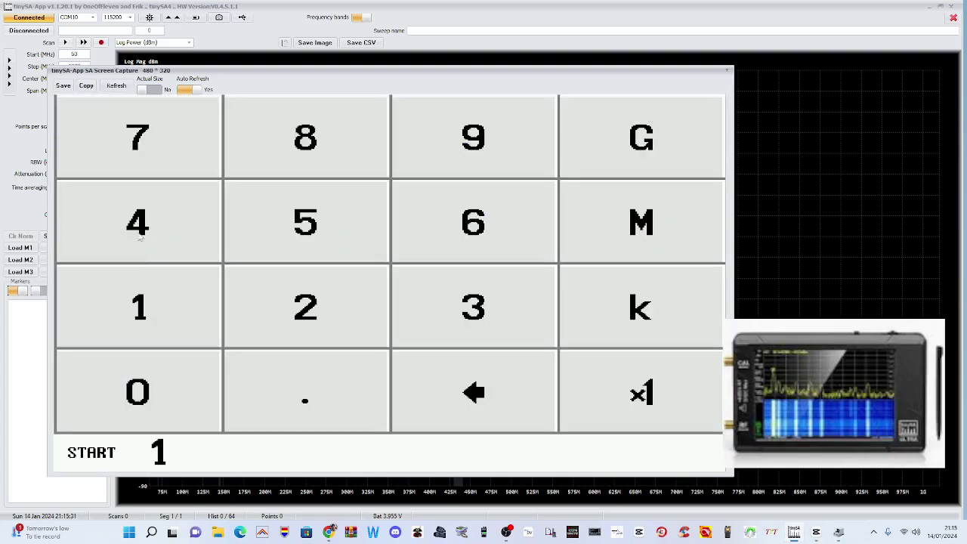
left_click(141, 231)
left_click(141, 231)
left_click(595, 221)
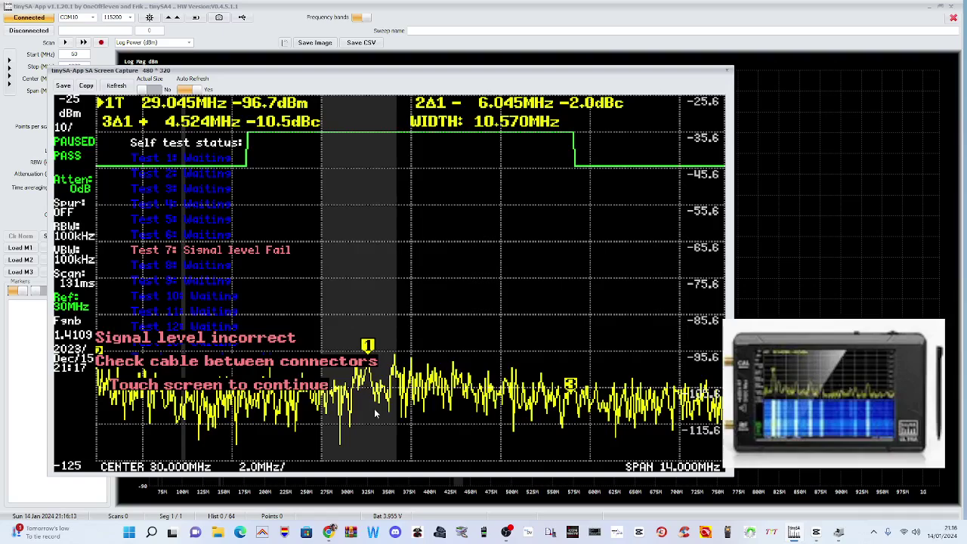
- Dismiss the Test 7 self-test failure message on the mirrored screen to continue
left_click(375, 414)
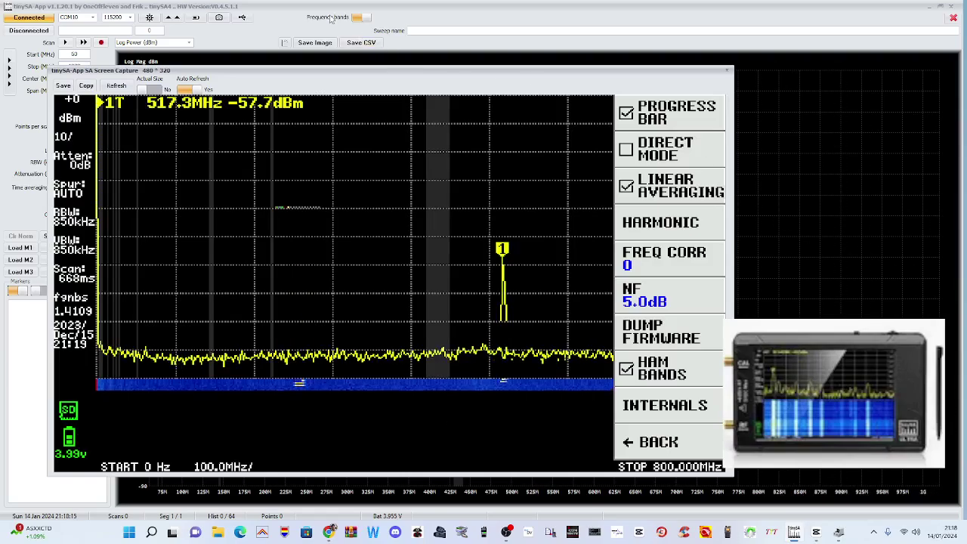
- Nudge the screen-capture window slightly right and down to reveal the scan settings
mouse_move(320, 70)
left_mouse_down()
mouse_move(637, 106)
mouse_move(404, 101)
mouse_move(516, 85)
mouse_move(324, 88)
left_mouse_up()
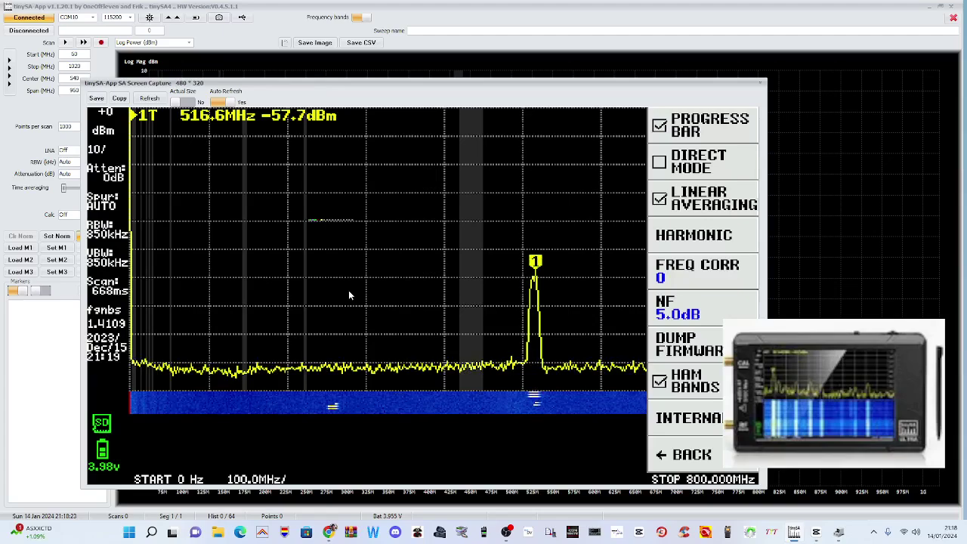